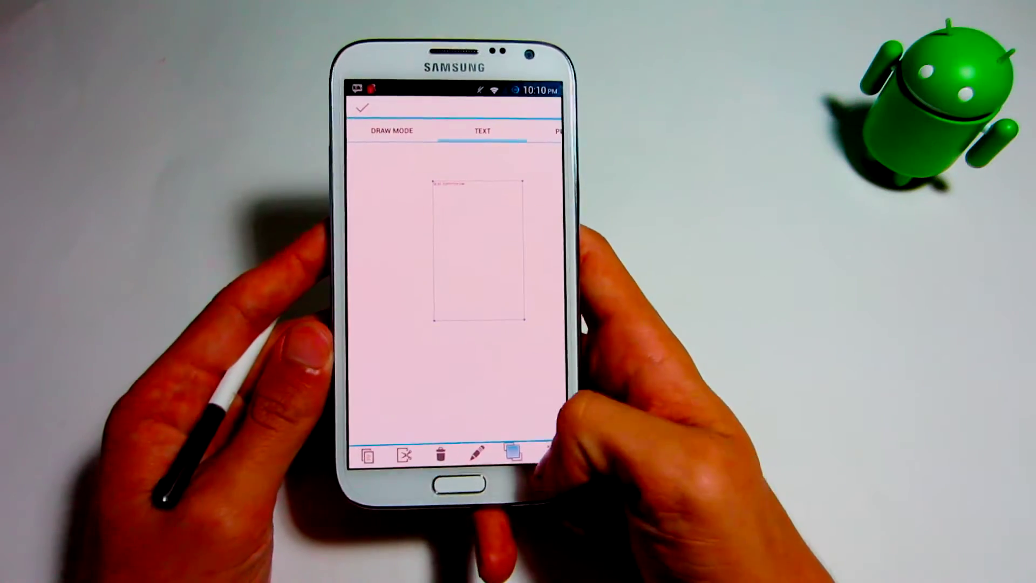
# Step: Restyle the Text page's note box with the Green note style
pyautogui.click(548, 451)
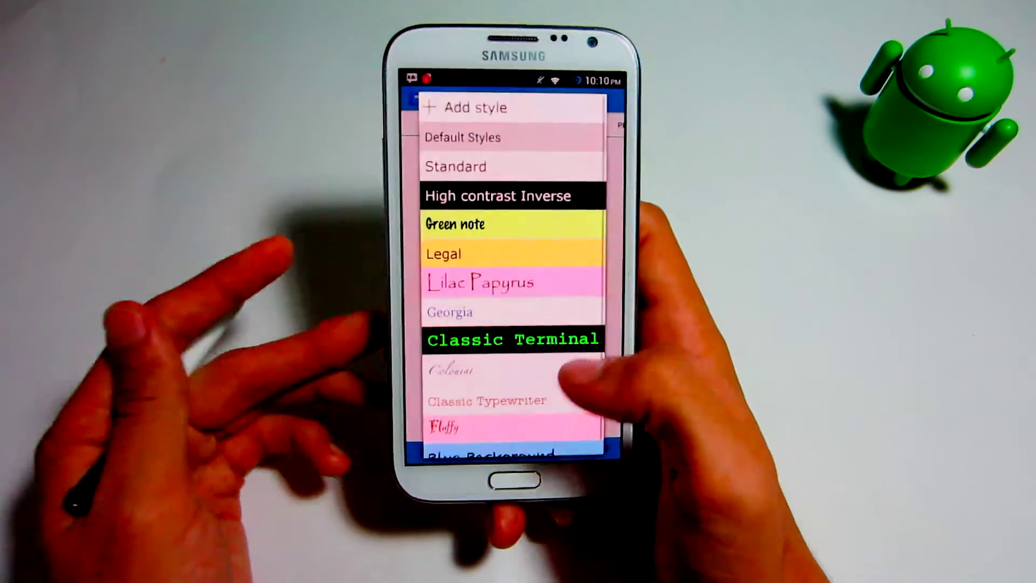
pyautogui.click(454, 224)
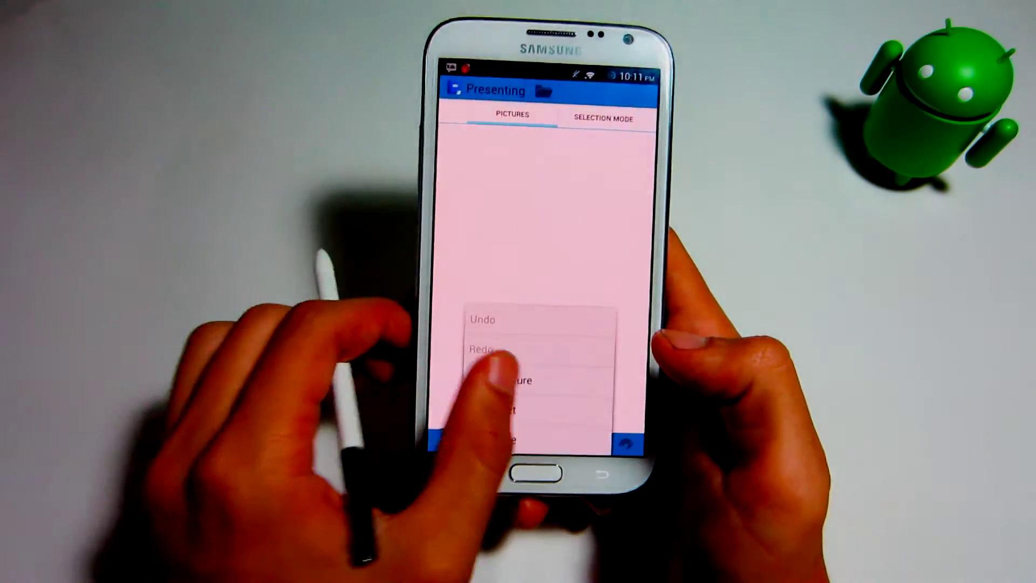
# Step: Insert the first photo from the gallery's wallpaper album as a picture
pyautogui.click(508, 381)
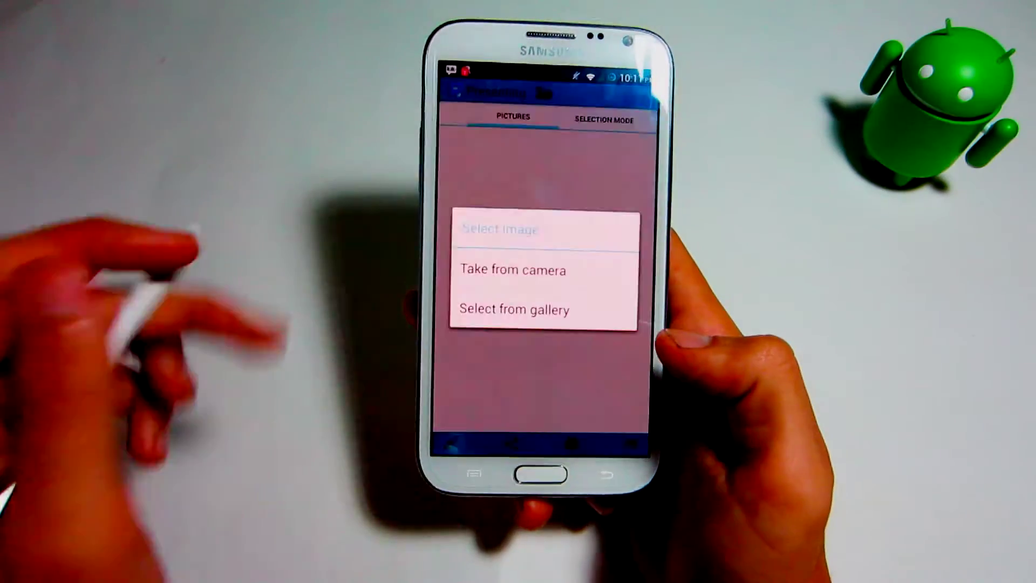
pyautogui.click(519, 307)
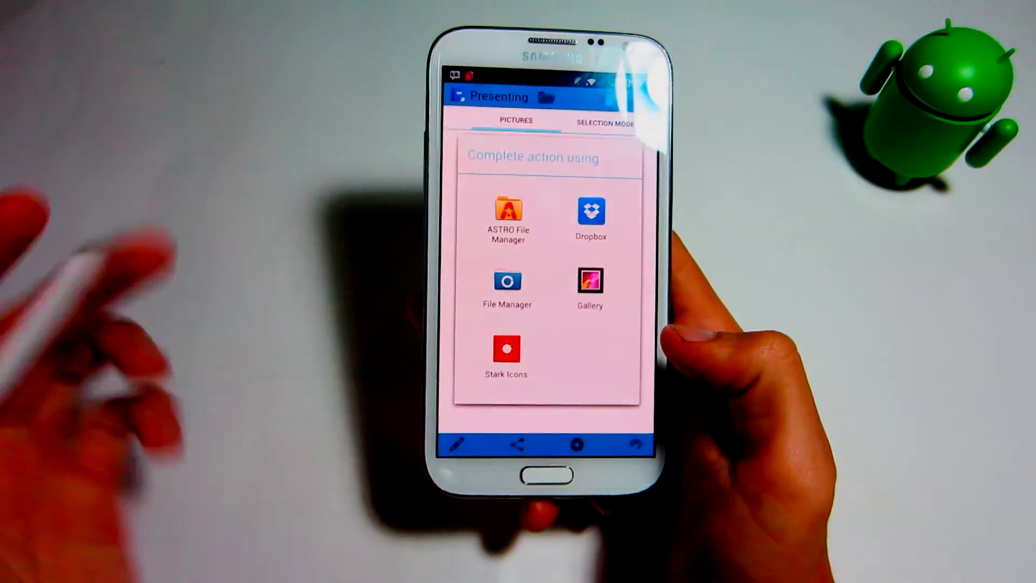
pyautogui.click(590, 277)
pyautogui.click(503, 162)
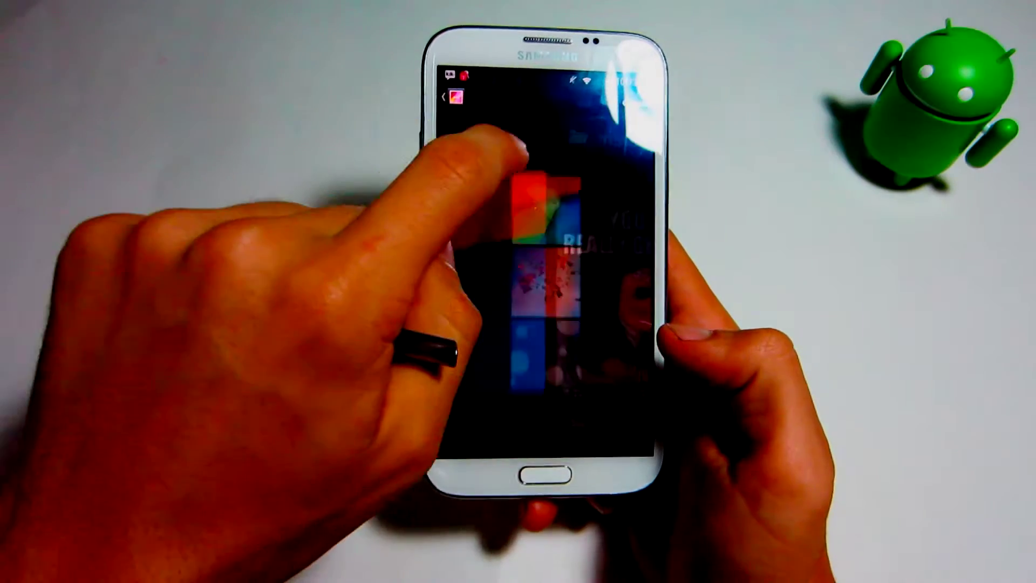
pyautogui.click(518, 186)
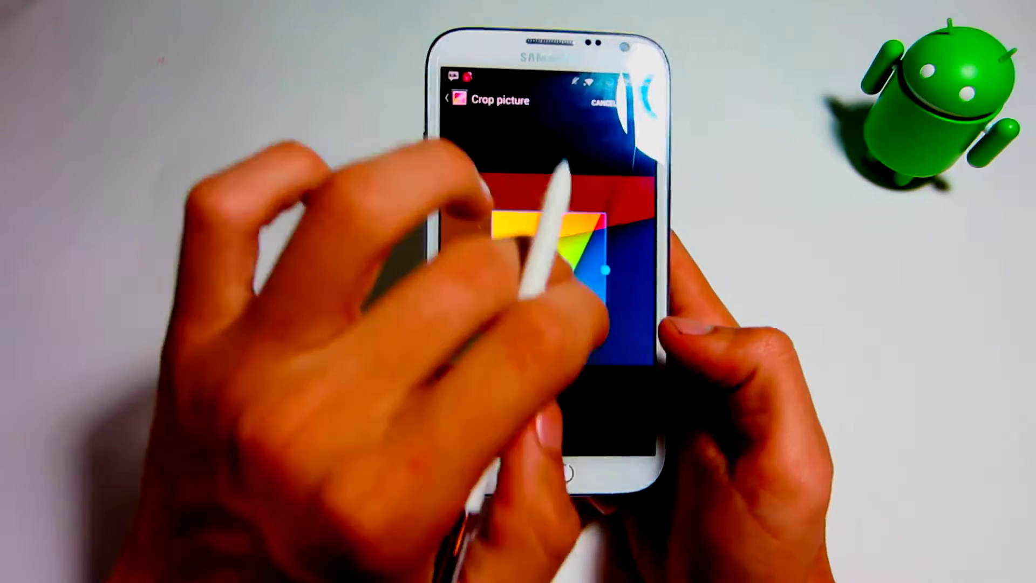
# Step: Enlarge the wallpaper crop, place it, and shrink it to a top-left thumbnail
pyautogui.moveTo(606, 329); pyautogui.dragTo(643, 364)
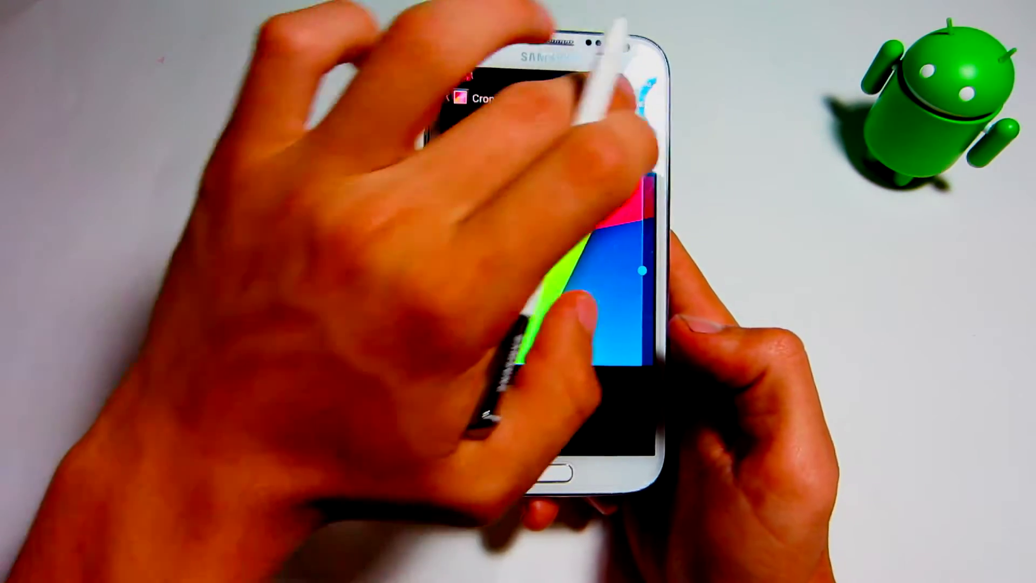
pyautogui.click(623, 102)
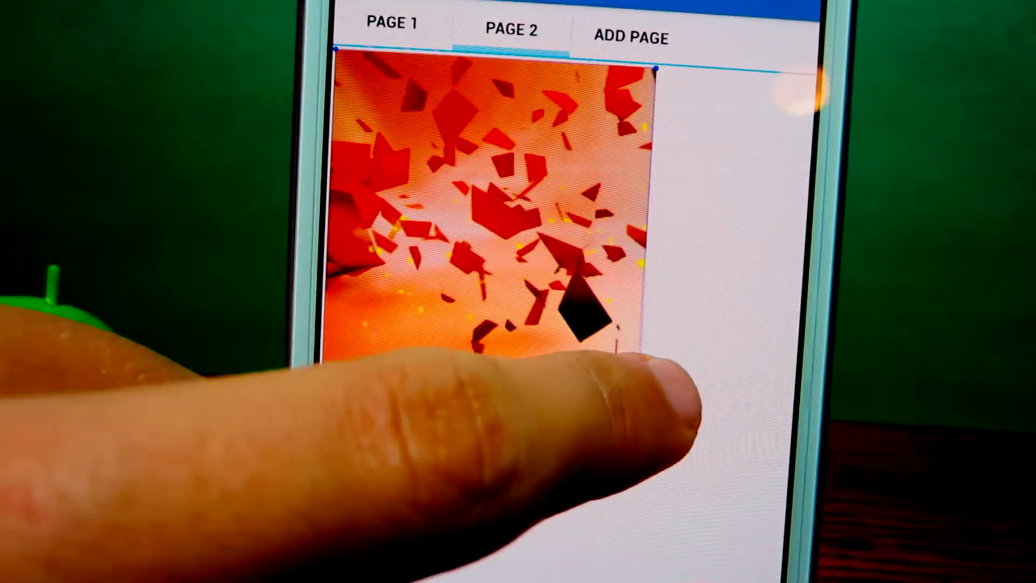
pyautogui.moveTo(696, 401)
pyautogui.mouseDown()
pyautogui.moveTo(683, 382)
pyautogui.moveTo(612, 359)
pyautogui.moveTo(486, 220)
pyautogui.moveTo(421, 182)
pyautogui.moveTo(486, 300)
pyautogui.moveTo(440, 348)
pyautogui.moveTo(428, 416)
pyautogui.moveTo(445, 454)
pyautogui.mouseUp()
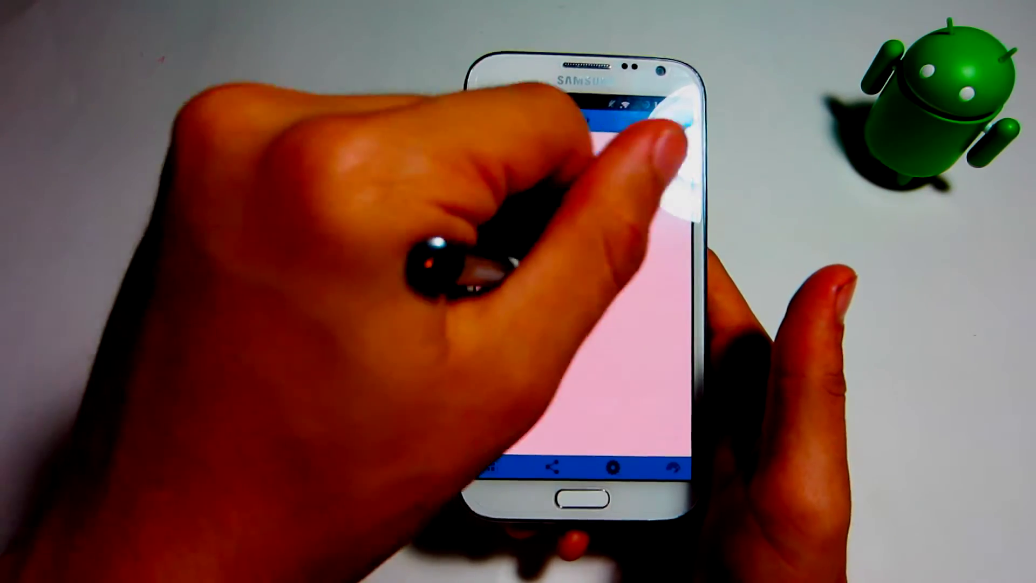
# Step: Finish editing the Selection Mode page and return to the note
pyautogui.click(506, 331)
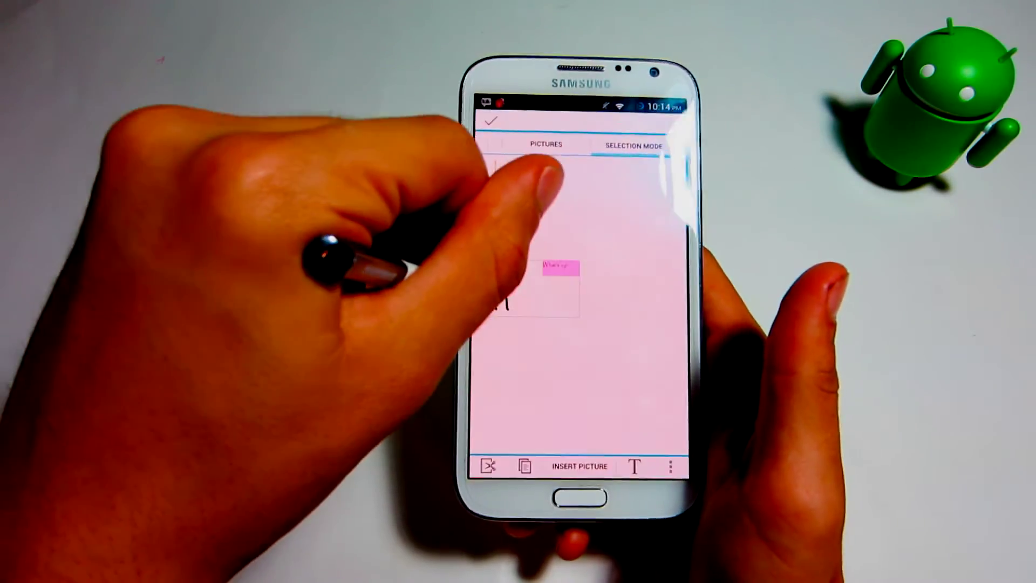